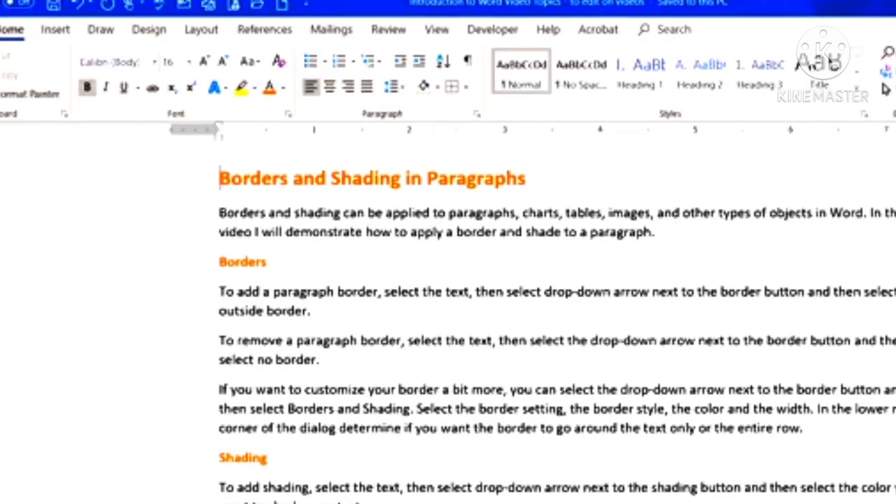
# Select the heading line 'Borders and Shading in Paragraphs' from the left margin.
pyautogui.click(658, 232)
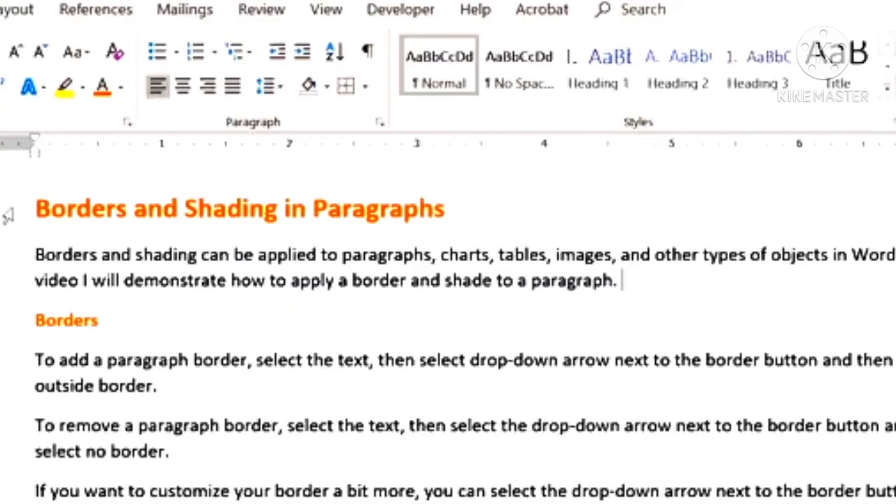
pyautogui.click(8, 217)
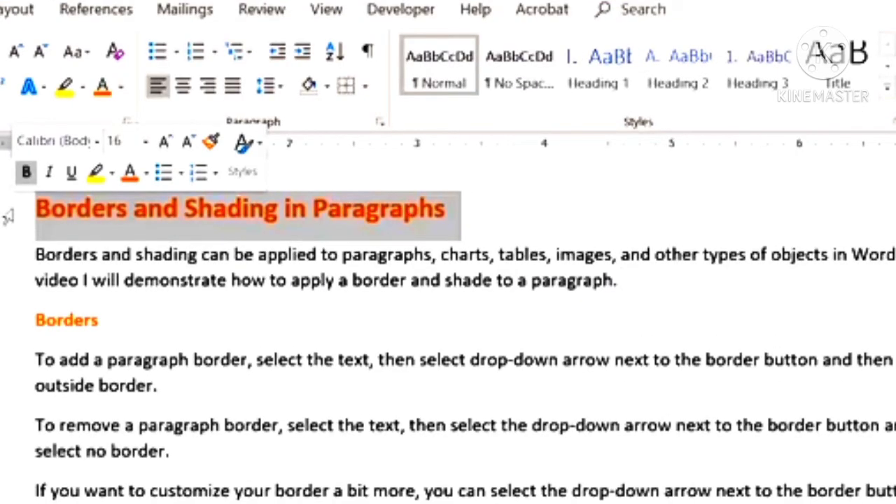
# Apply Outside Borders to the heading from the Home tab's Borders list.
pyautogui.click(366, 98)
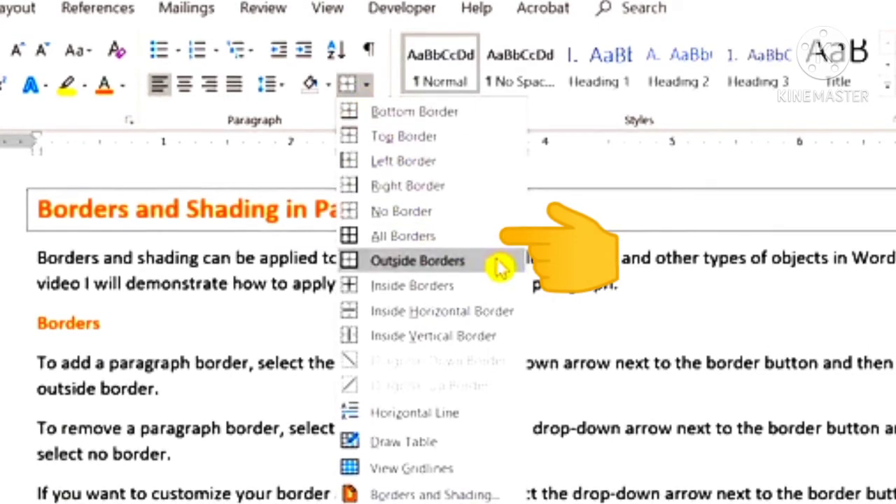
pyautogui.click(501, 265)
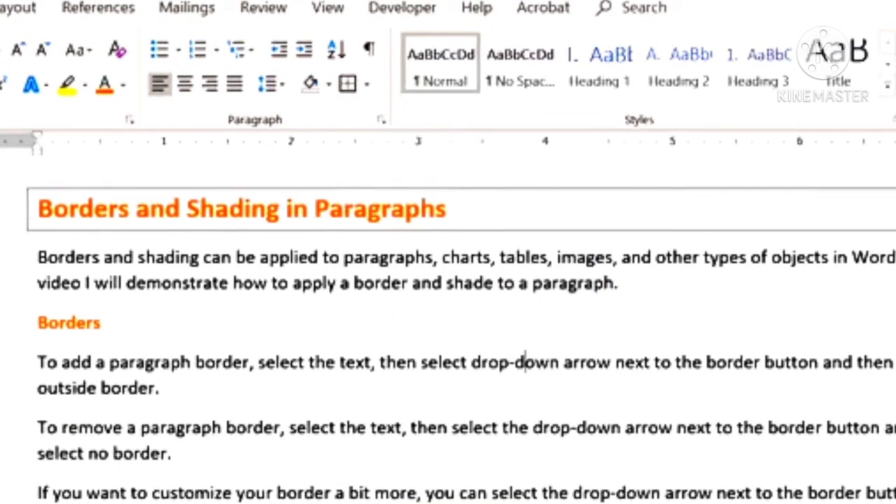
# Set the selected heading's border to No Border, then deselect it.
pyautogui.tripleClick(56, 209)
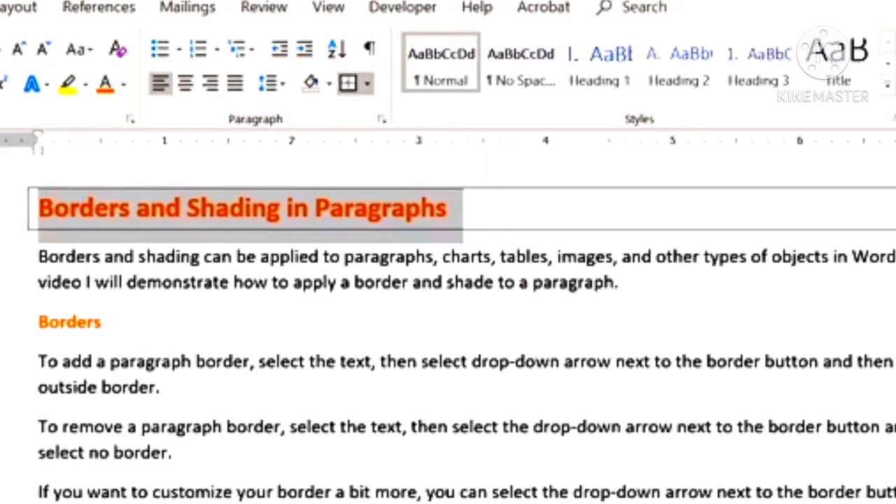
pyautogui.click(371, 86)
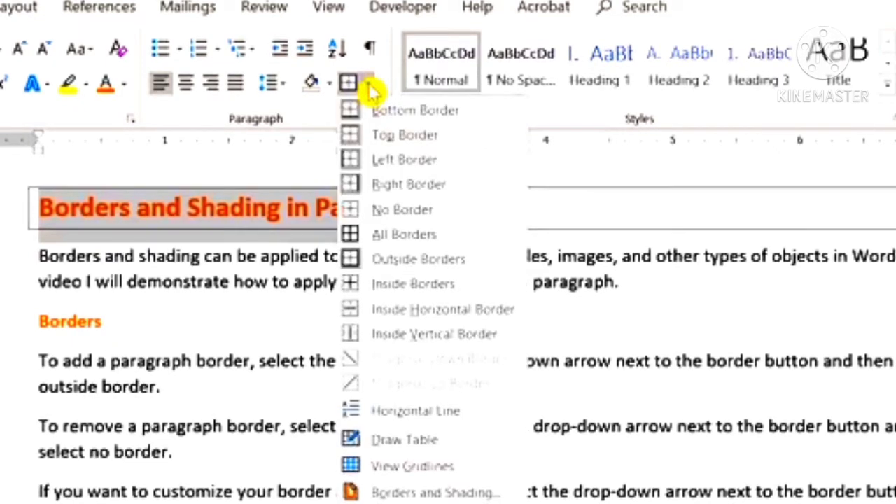
pyautogui.click(494, 210)
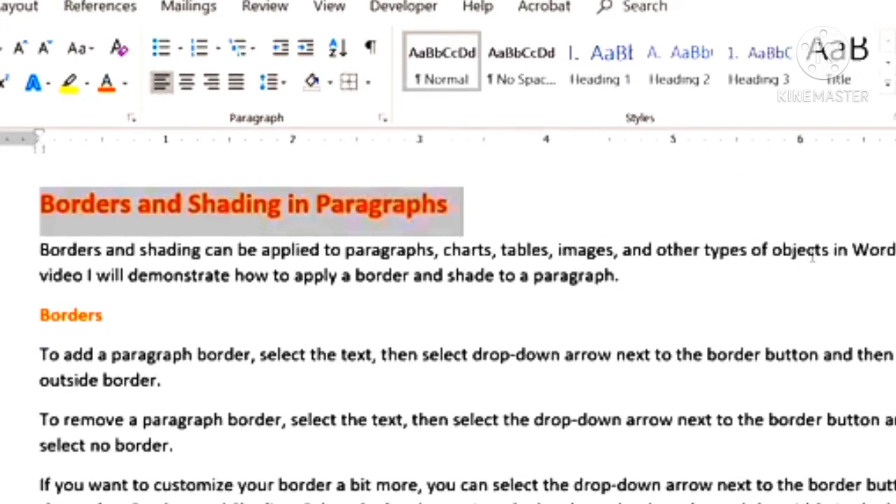
pyautogui.click(500, 211)
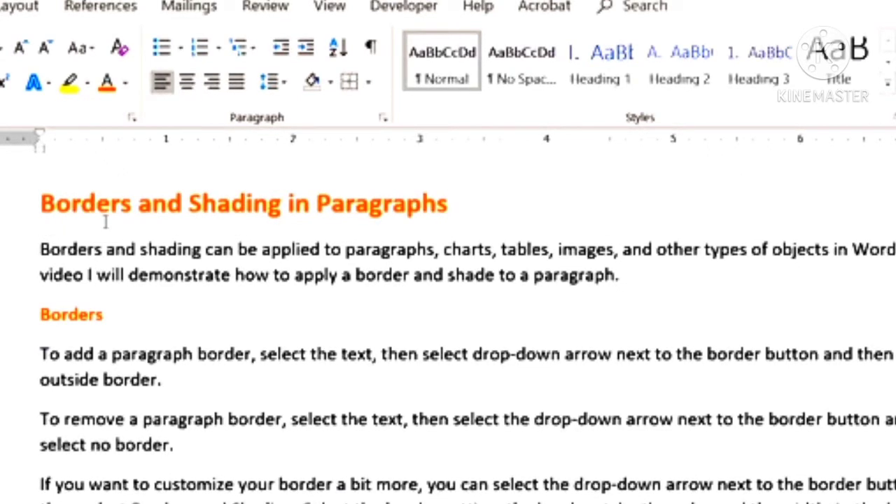
# Select the heading and open the Borders and Shading dialog from the Borders list.
pyautogui.click(4, 214)
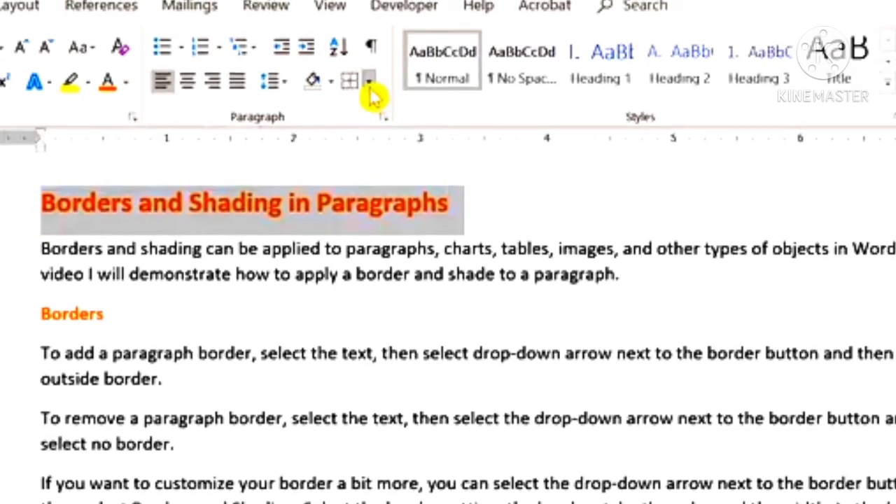
pyautogui.click(369, 84)
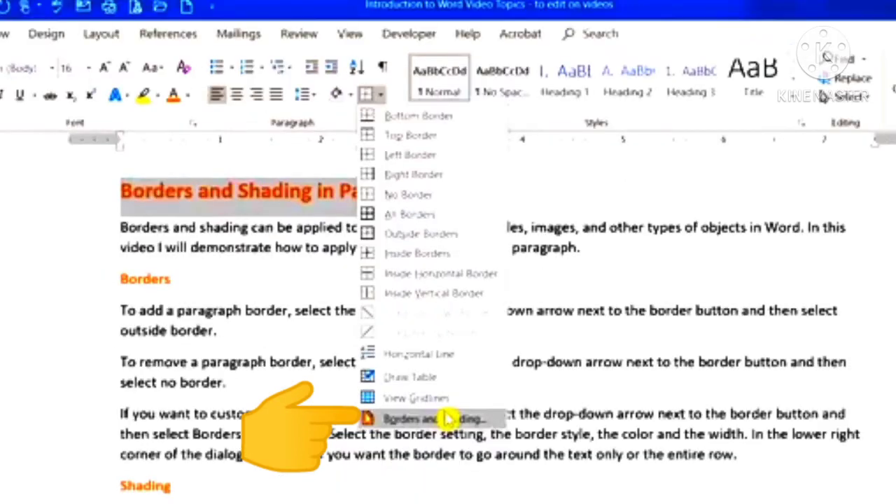
pyautogui.click(452, 487)
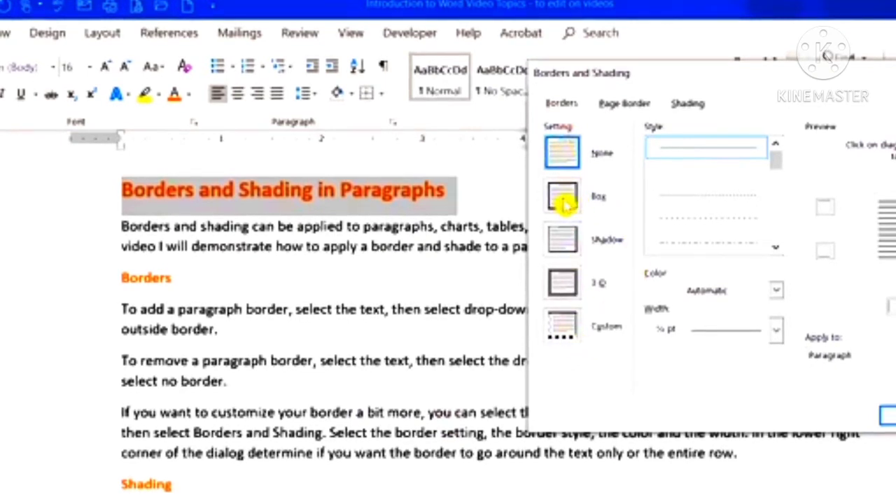
# Choose the Box setting with a thin solid line style.
pyautogui.click(569, 202)
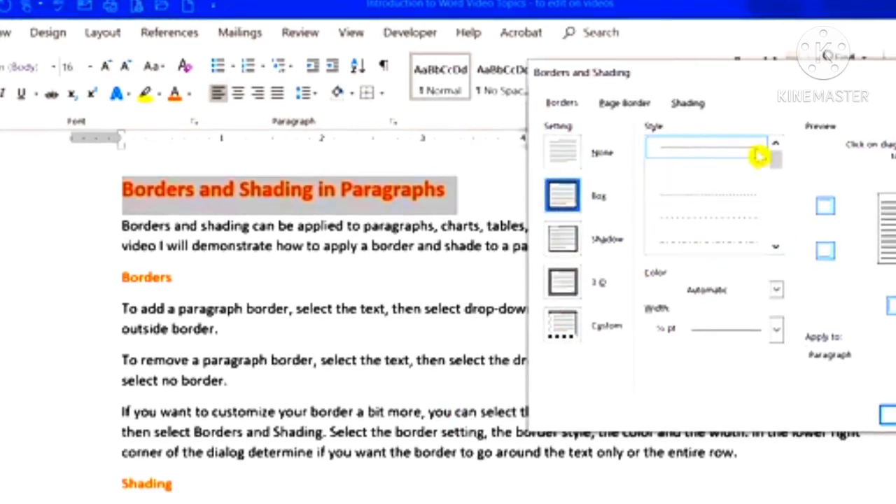
pyautogui.click(776, 247)
pyautogui.click(776, 247)
pyautogui.click(776, 248)
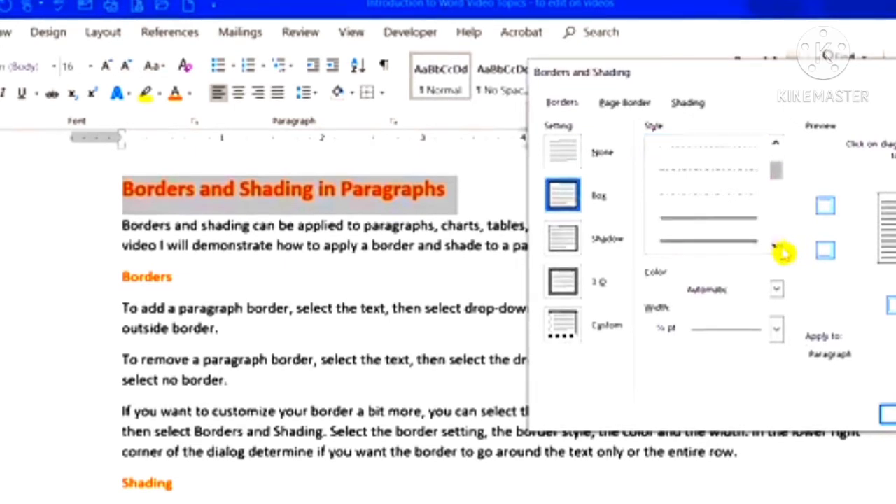
pyautogui.click(776, 247)
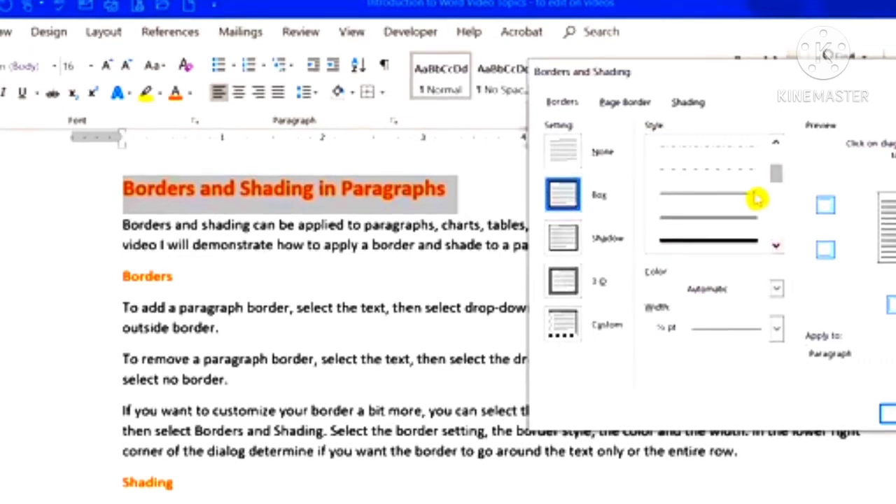
pyautogui.click(756, 200)
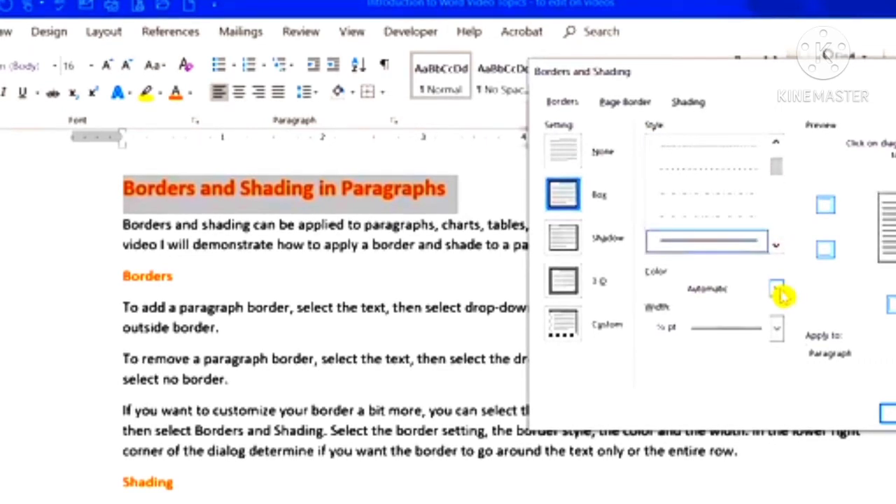
pyautogui.click(778, 290)
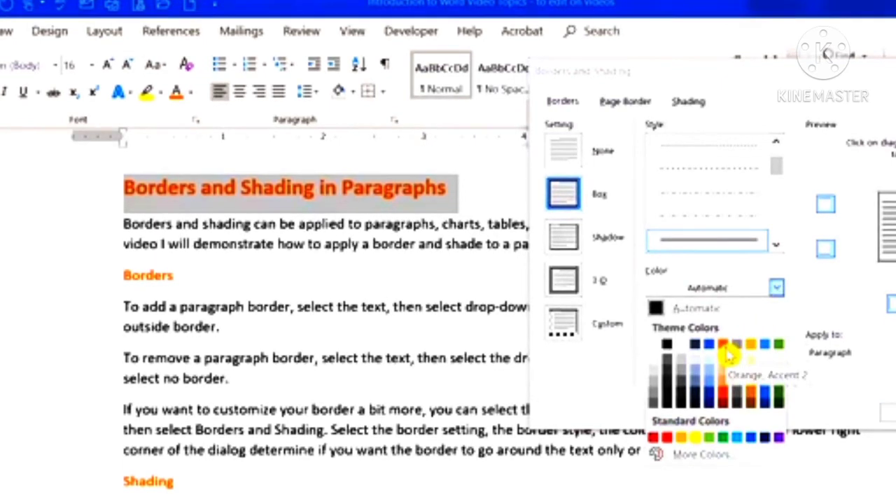
# Set the border colour to Orange, Accent 2 and width to 1 ½ pt.
pyautogui.click(726, 352)
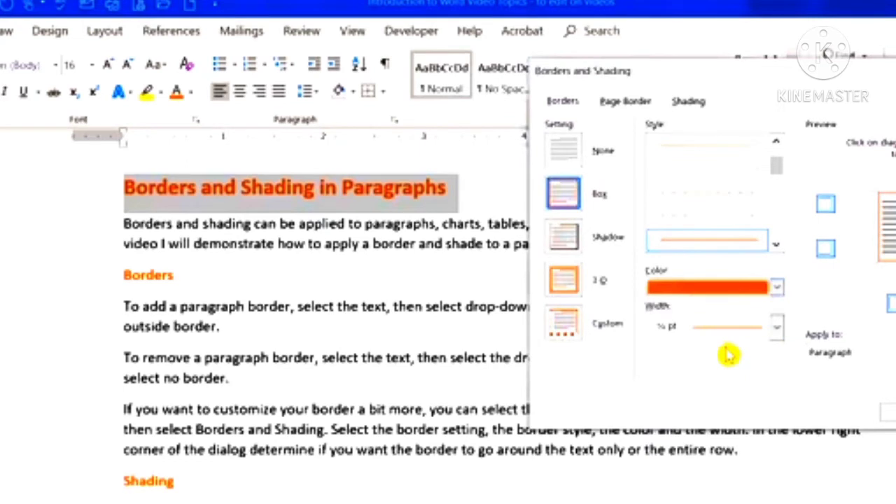
pyautogui.click(777, 334)
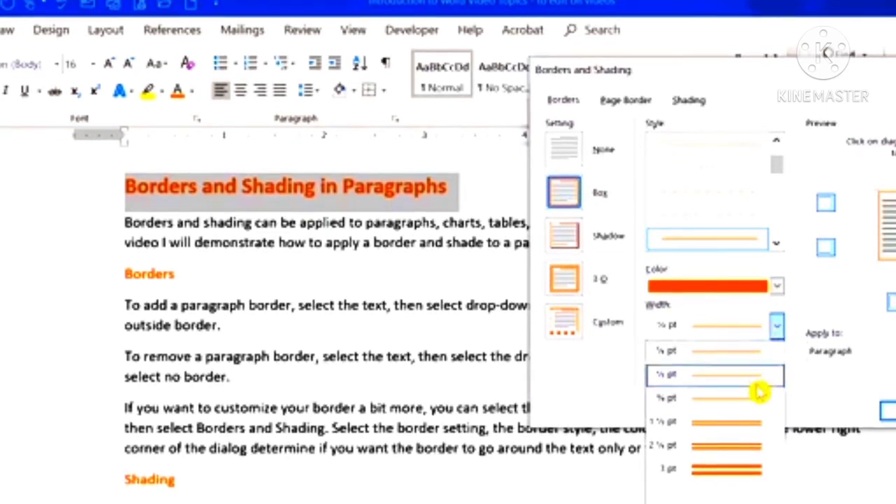
pyautogui.click(756, 422)
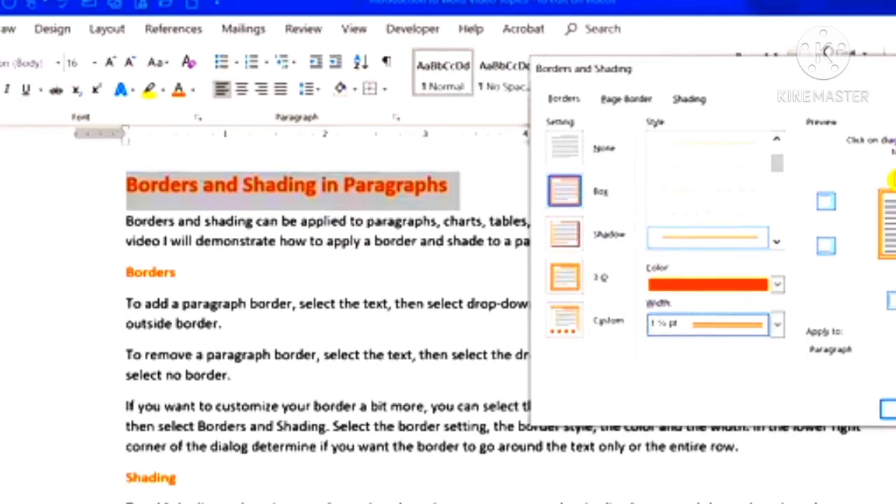
# Switch to Custom, toggling the left and top edges in the preview.
pyautogui.click(884, 225)
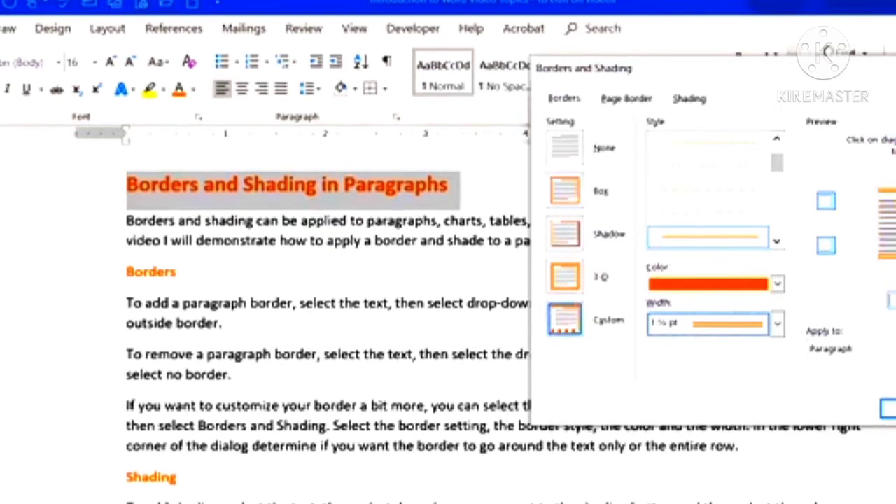
pyautogui.click(827, 201)
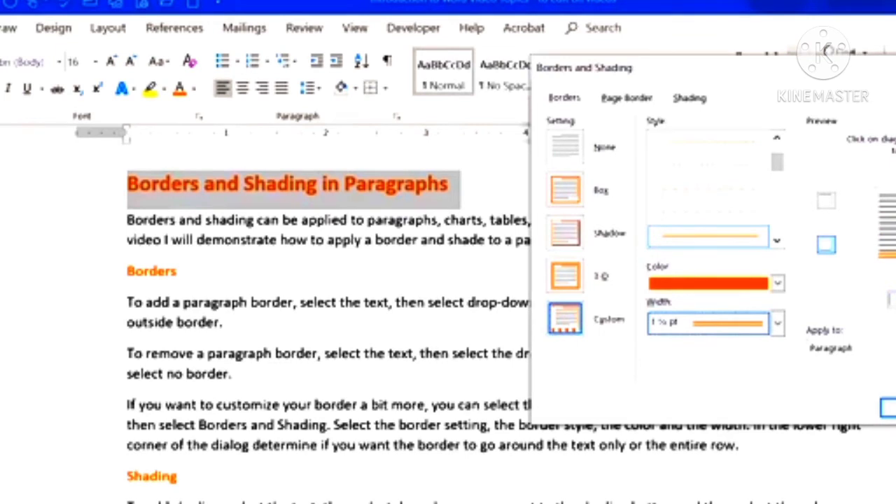
pyautogui.click(881, 240)
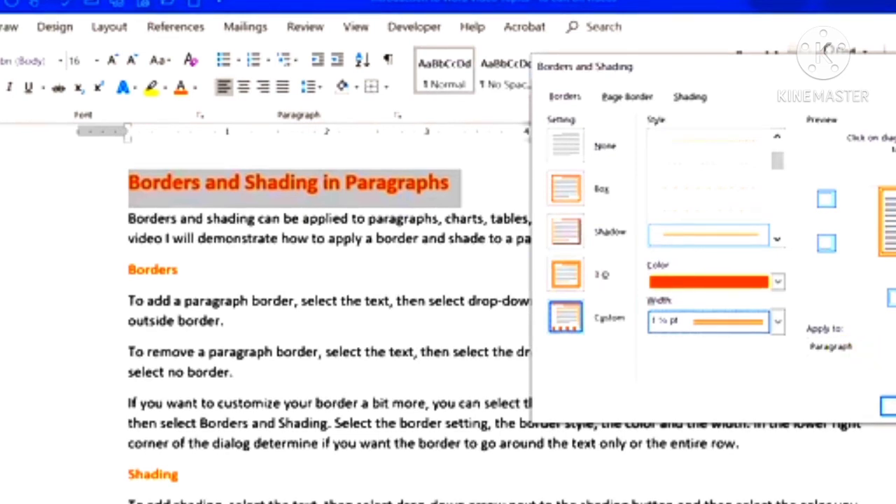
pyautogui.click(869, 346)
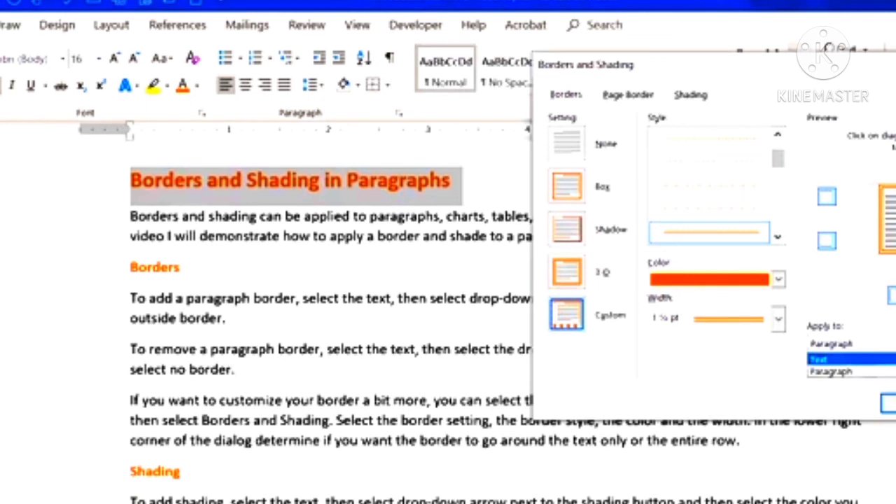
# Set Apply to Paragraph so the border covers the whole heading.
pyautogui.press('Down')
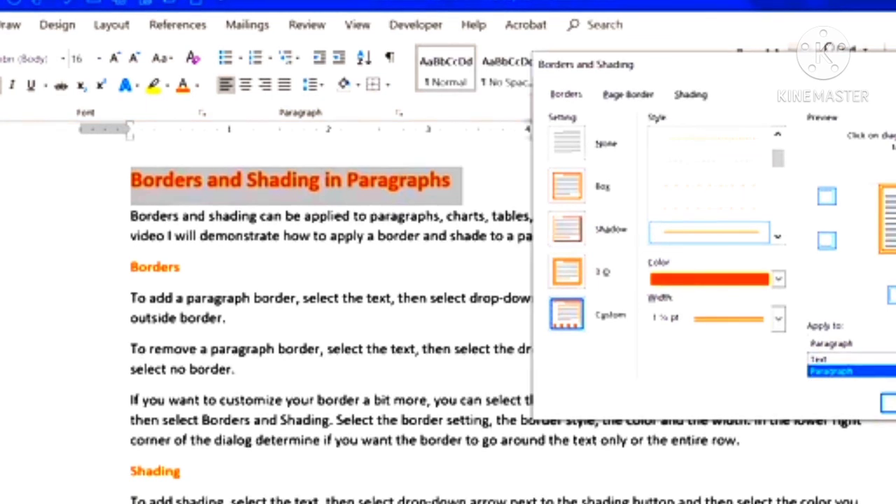
pyautogui.press('Return')
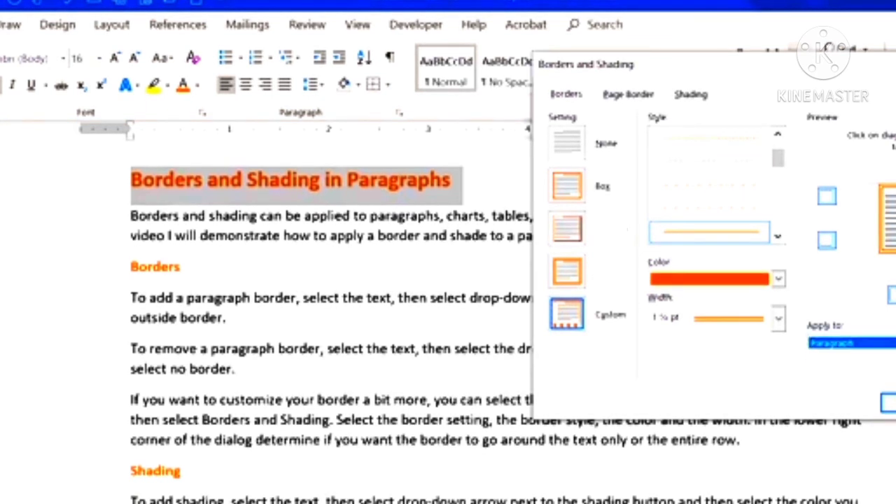